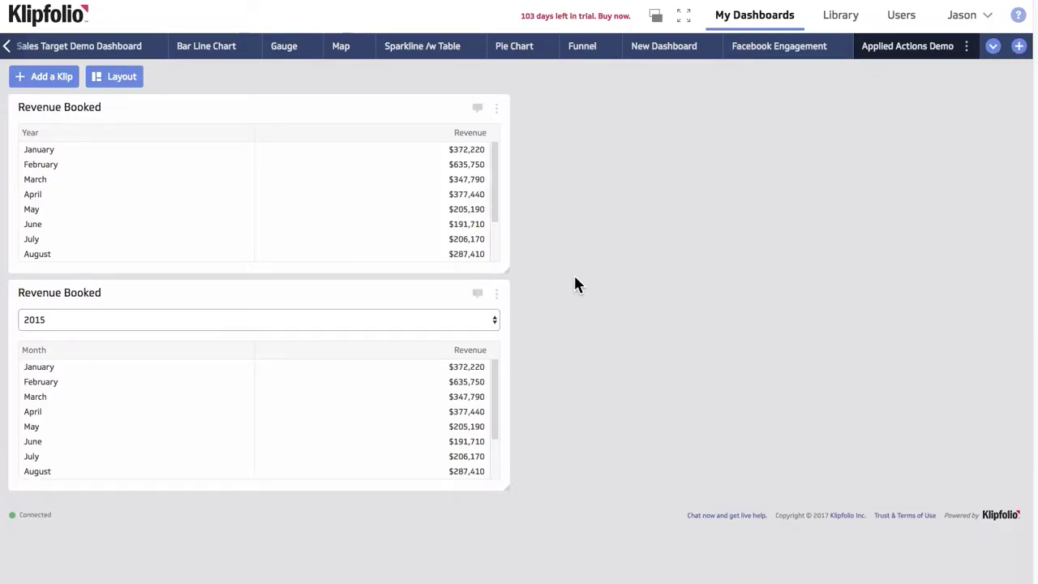
- Compare January revenue across both klips, then filter the bottom klip to 2014
{"action": "left_click_drag", "start_coordinate": [449, 150], "coordinate": [484, 149]}
{"action": "left_click_drag", "start_coordinate": [450, 366], "coordinate": [483, 367]}
{"action": "left_click", "coordinate": [467, 316]}
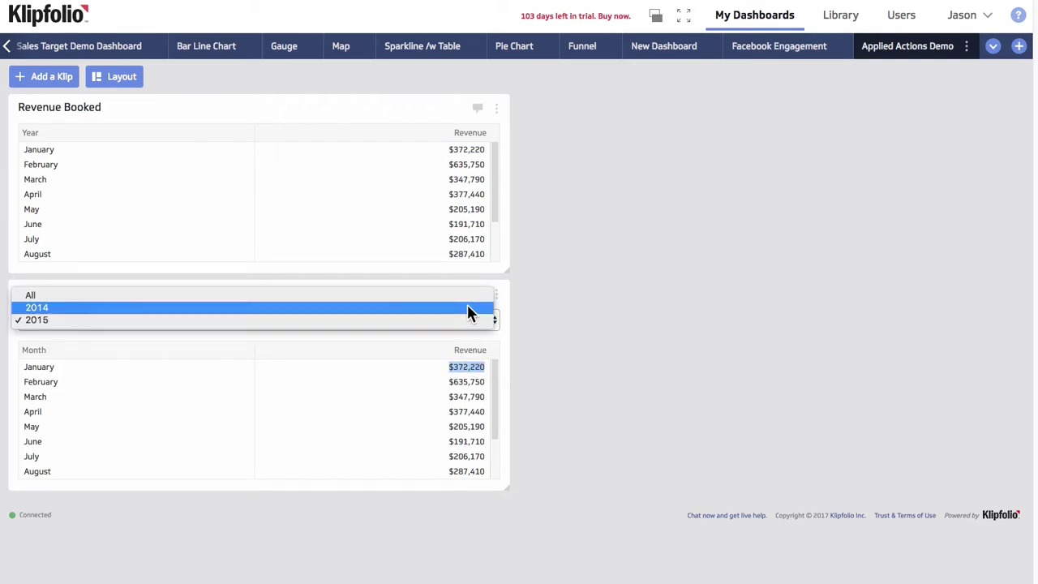
{"action": "left_click", "coordinate": [467, 305]}
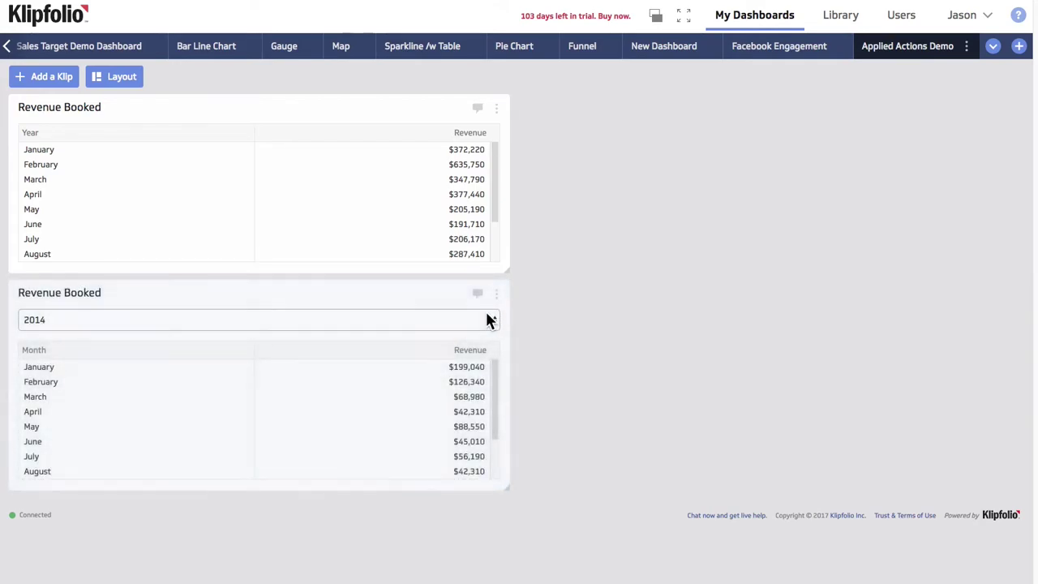
- Return the bottom klip to All years and open the top Revenue Booked klip for editing
{"action": "left_click", "coordinate": [485, 314]}
{"action": "left_click", "coordinate": [482, 308]}
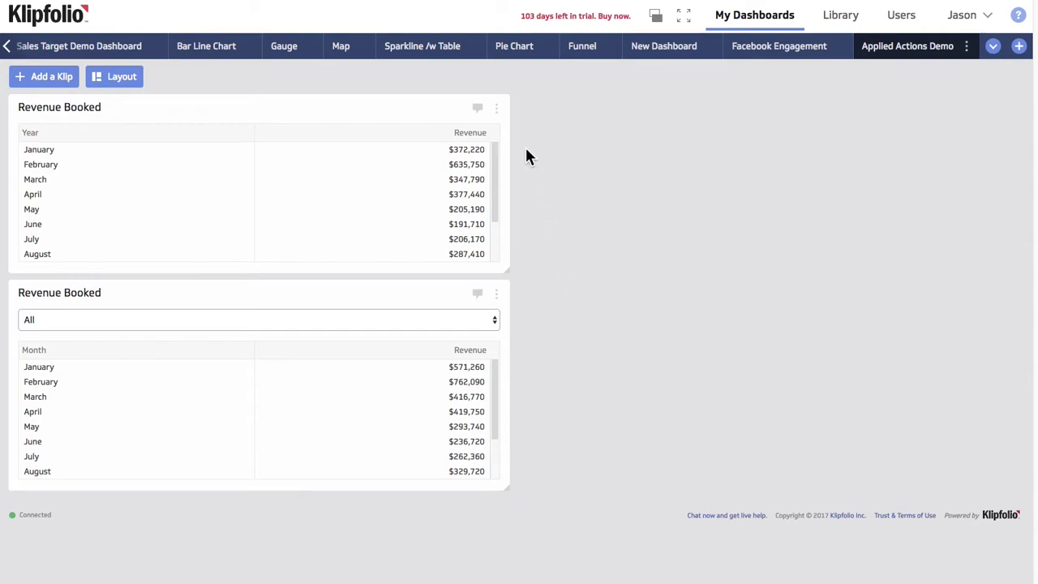
{"action": "left_click", "coordinate": [496, 108]}
{"action": "left_click", "coordinate": [491, 131]}
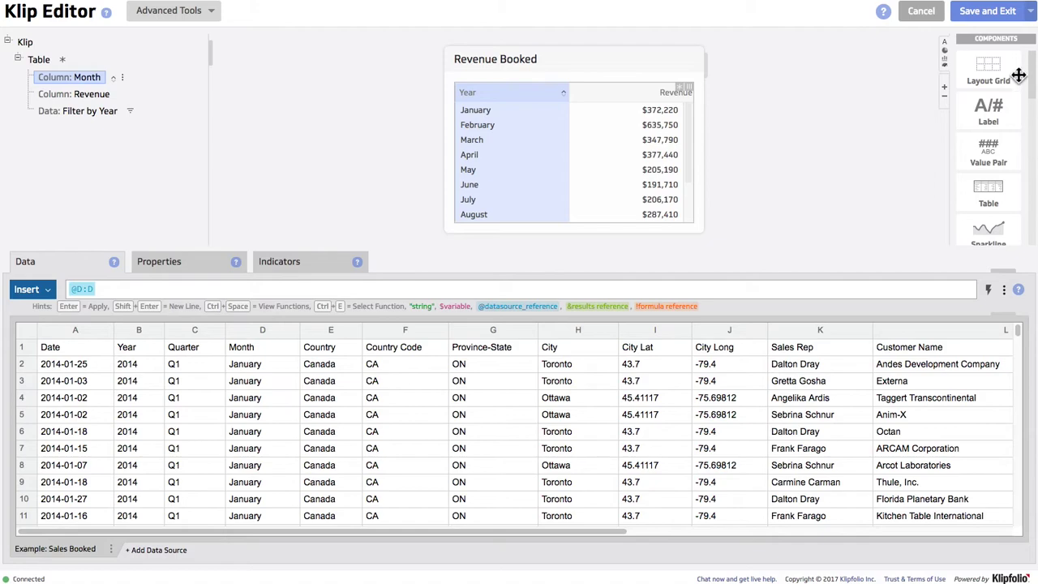
- Add a drop-down User Input Control above the revenue table, bound to a new variable year4
{"action": "left_click_drag", "start_coordinate": [1031, 69], "coordinate": [1026, 207]}
{"action": "left_click_drag", "start_coordinate": [994, 141], "coordinate": [558, 101]}
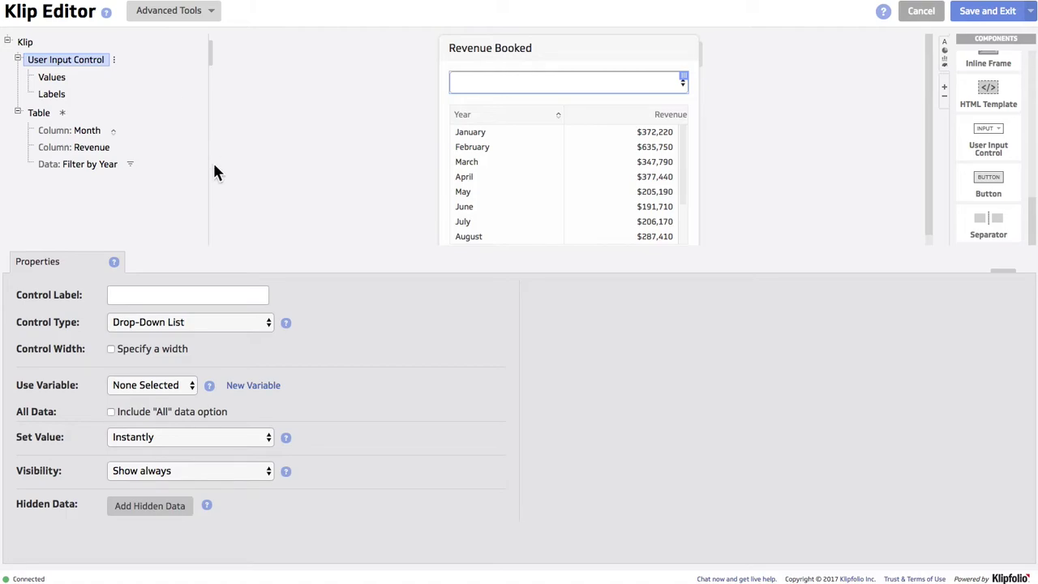
{"action": "left_click", "coordinate": [248, 385]}
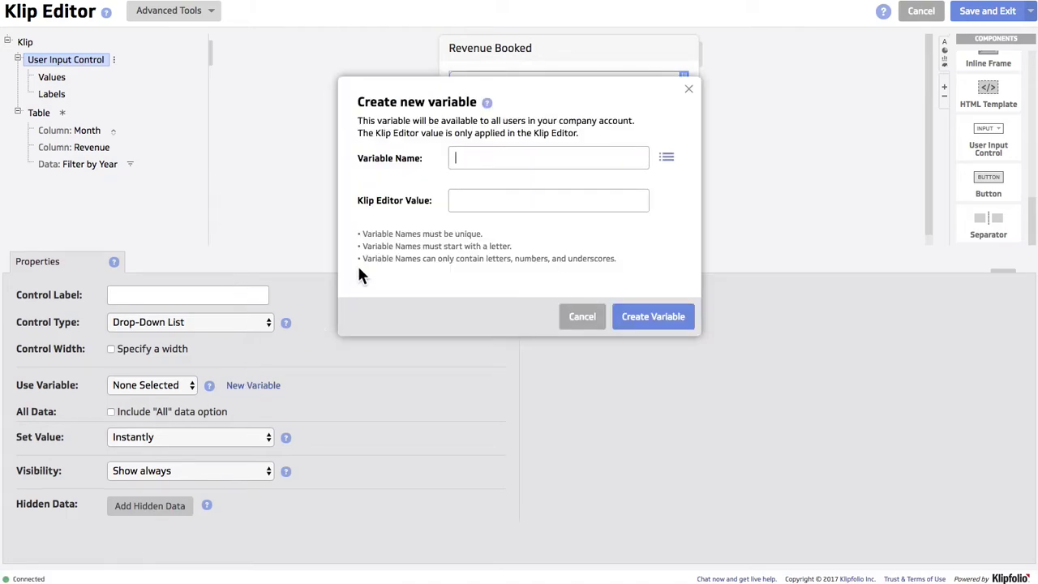
{"action": "type", "text": "year3"}
{"action": "key", "text": "BackSpace"}
{"action": "type", "text": "4"}
{"action": "left_click", "coordinate": [645, 316]}
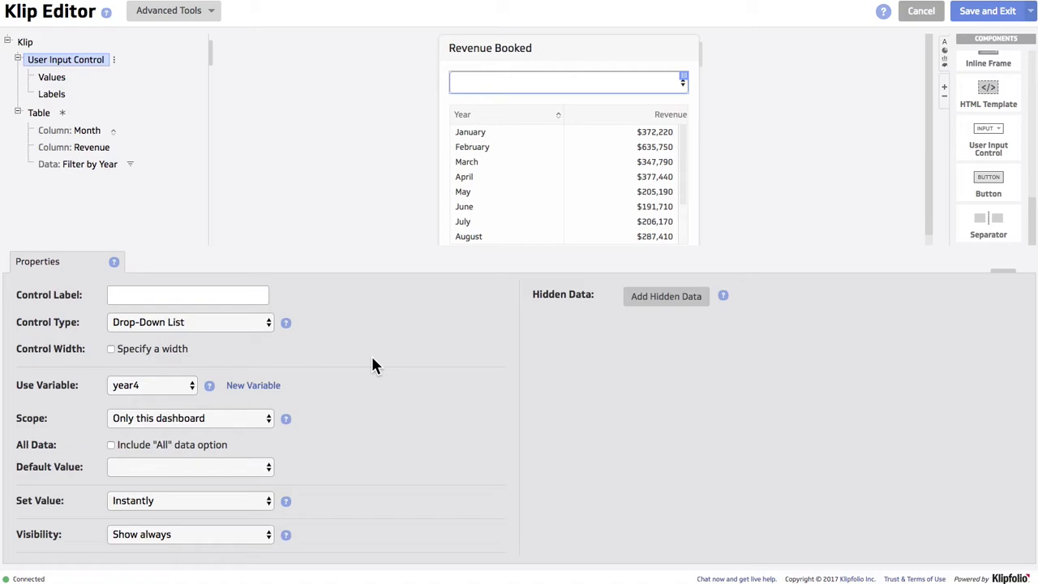
- Use the Year column as the drop-down's values and check the listed options
{"action": "left_click", "coordinate": [52, 78]}
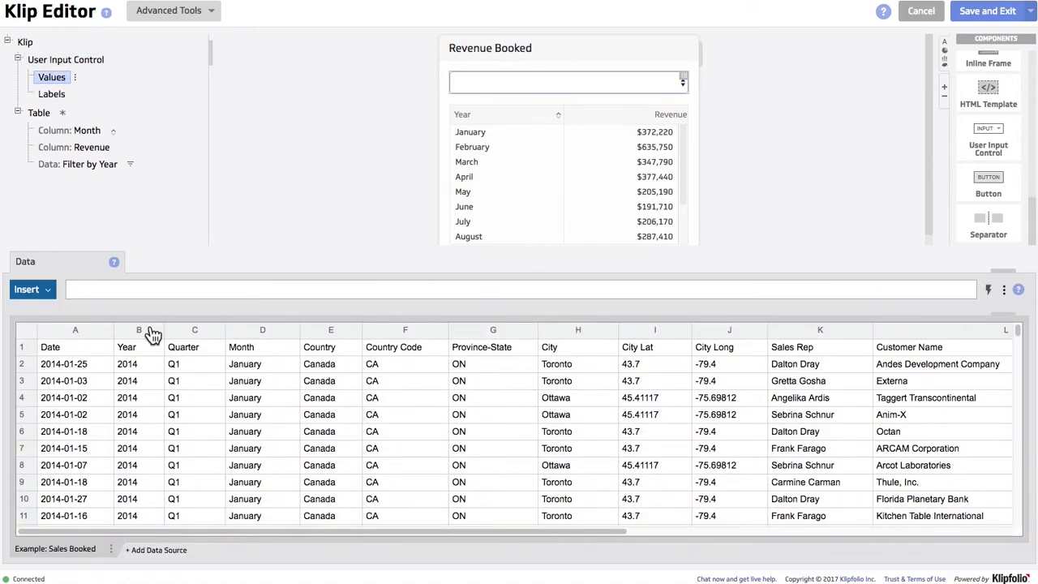
{"action": "left_click", "coordinate": [151, 332]}
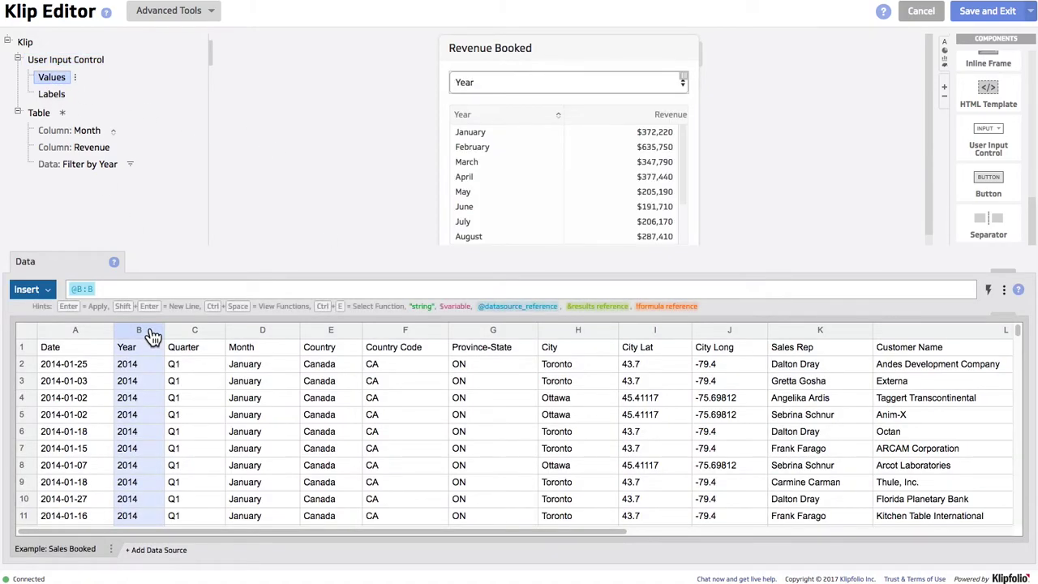
{"action": "left_click", "coordinate": [503, 90]}
{"action": "left_click", "coordinate": [502, 95]}
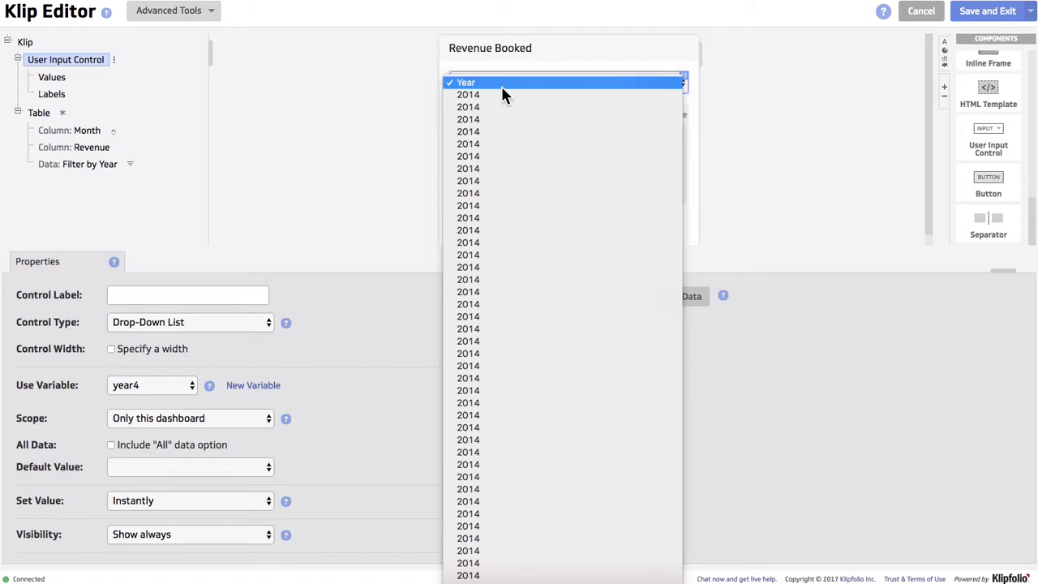
{"action": "left_click", "coordinate": [486, 85]}
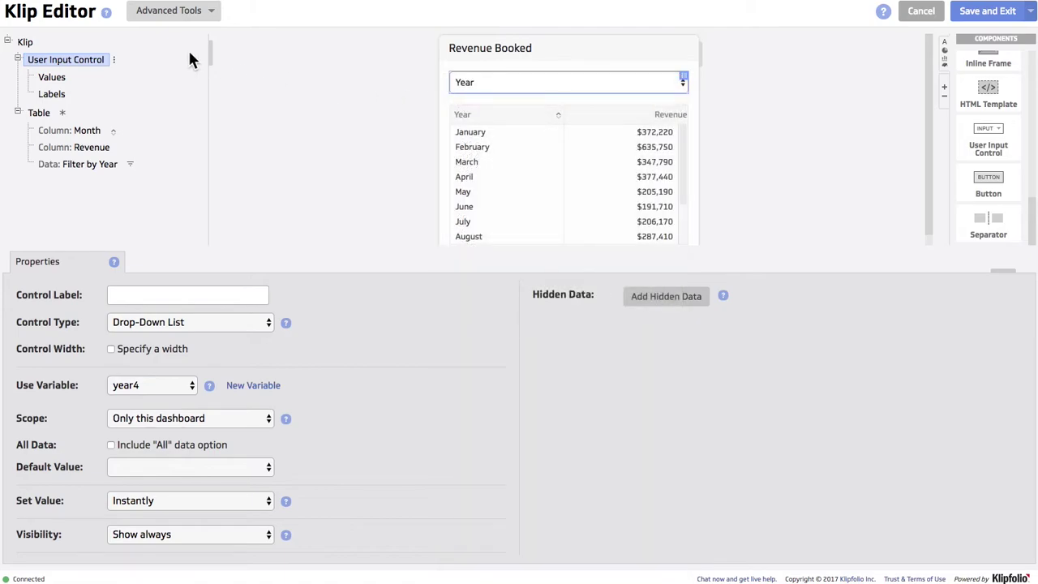
- Filter the drop-down values to drop the Year header entry
{"action": "left_click", "coordinate": [78, 76]}
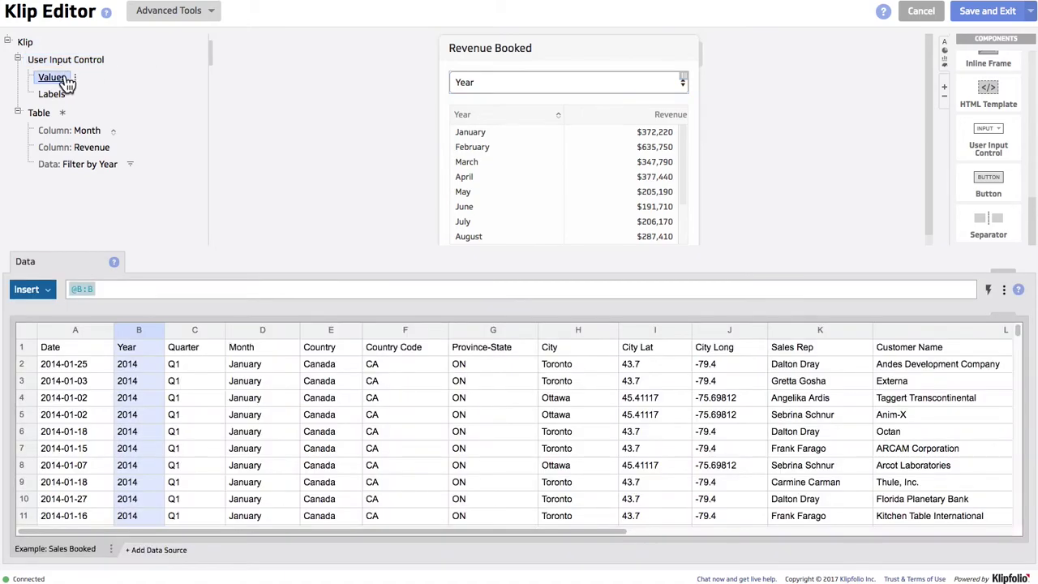
{"action": "left_click", "coordinate": [75, 78]}
{"action": "left_click", "coordinate": [116, 167]}
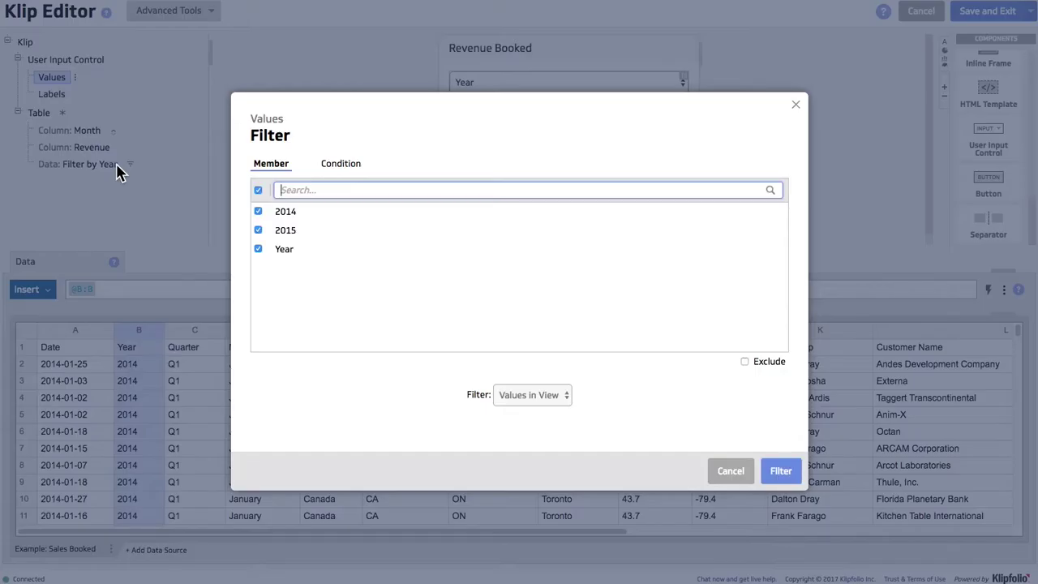
{"action": "left_click", "coordinate": [257, 189]}
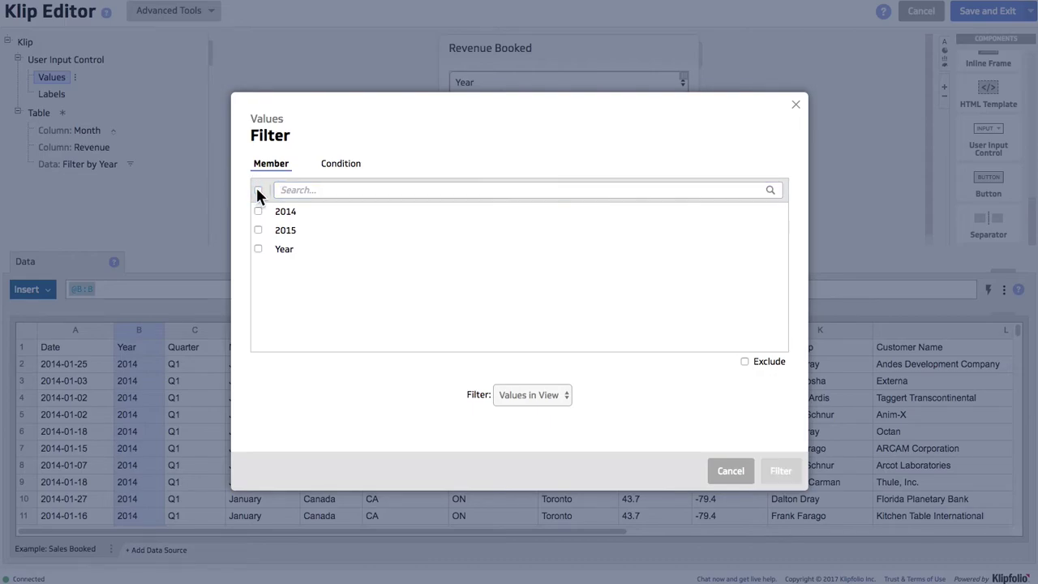
{"action": "left_click", "coordinate": [258, 250]}
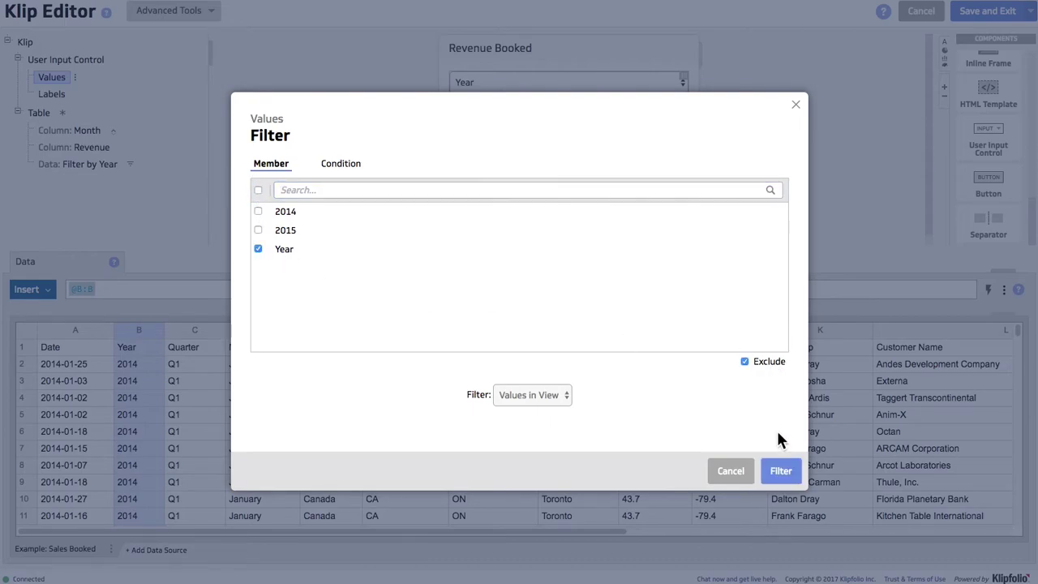
{"action": "left_click", "coordinate": [781, 471]}
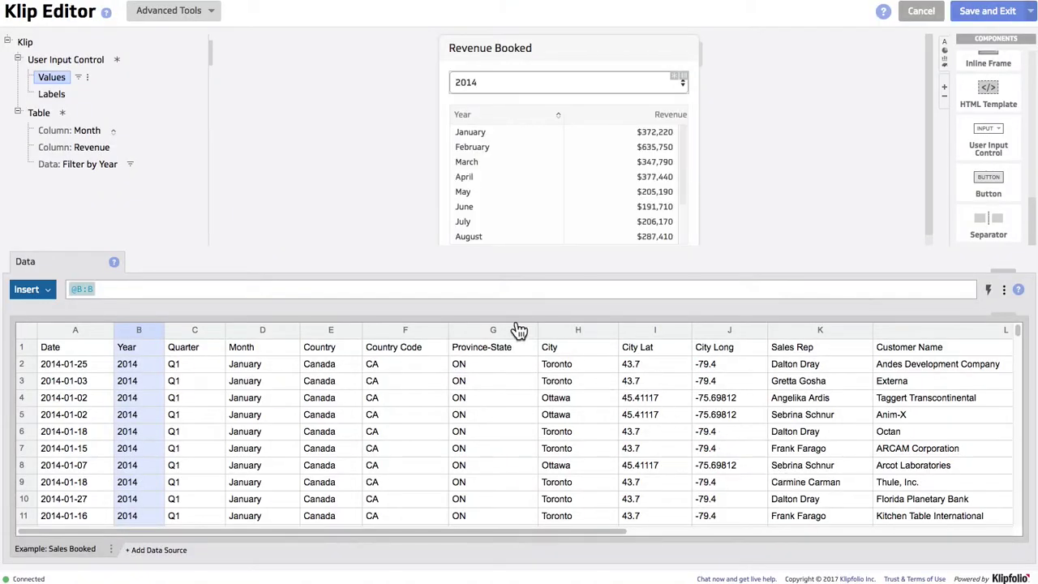
- Collapse duplicate years, test 2015 and 2014 in the drop-down, and include an 'All' option
{"action": "left_click", "coordinate": [89, 77]}
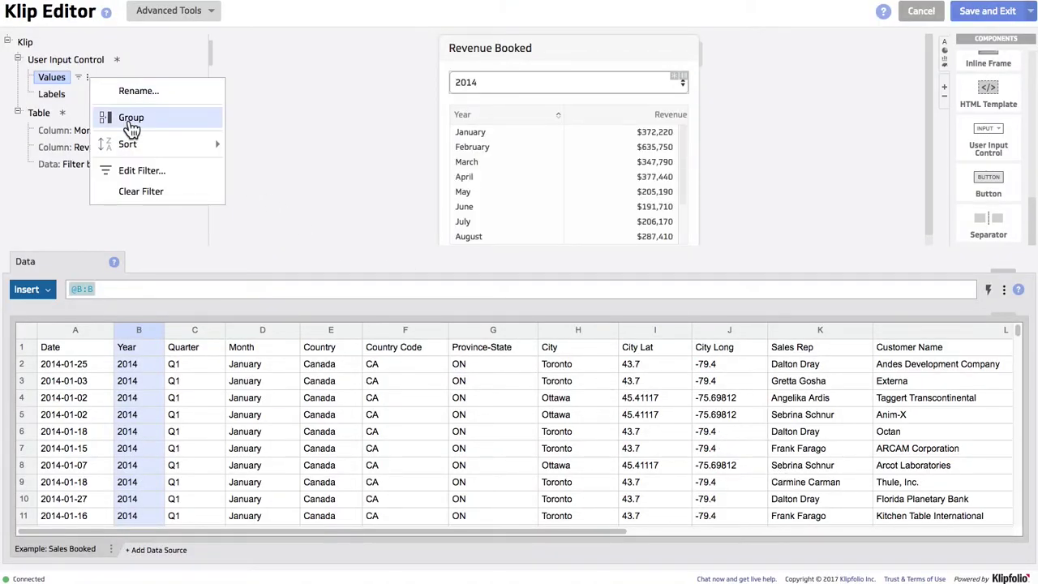
{"action": "left_click", "coordinate": [130, 120]}
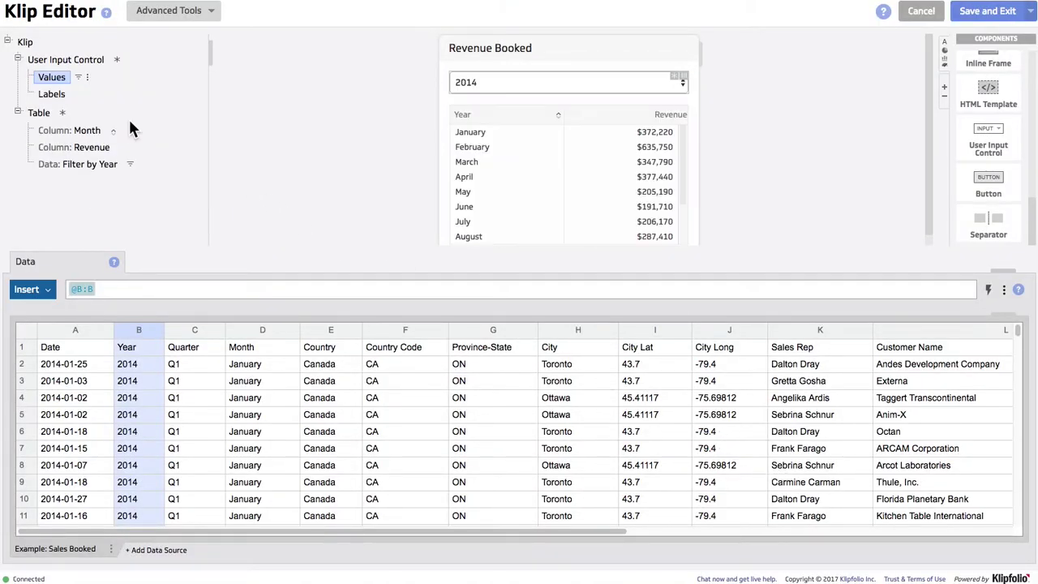
{"action": "left_click", "coordinate": [522, 89]}
{"action": "left_click", "coordinate": [522, 90]}
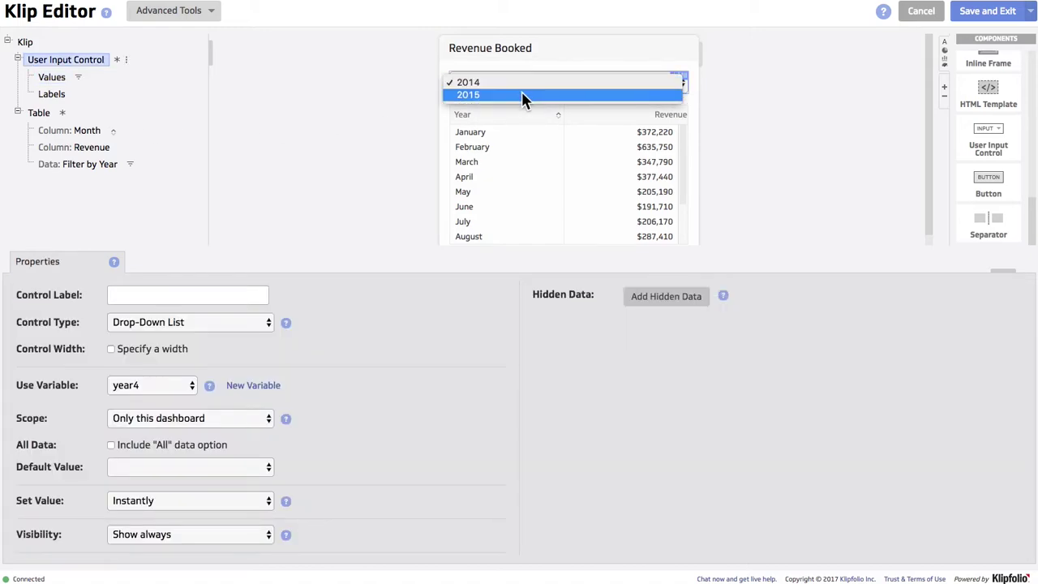
{"action": "left_click", "coordinate": [521, 95]}
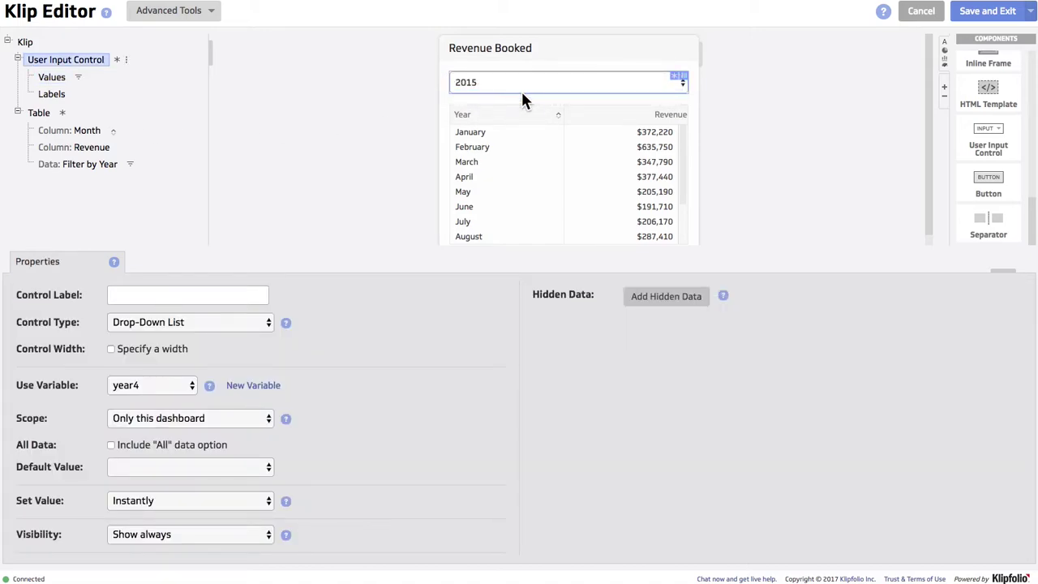
{"action": "left_click", "coordinate": [519, 79]}
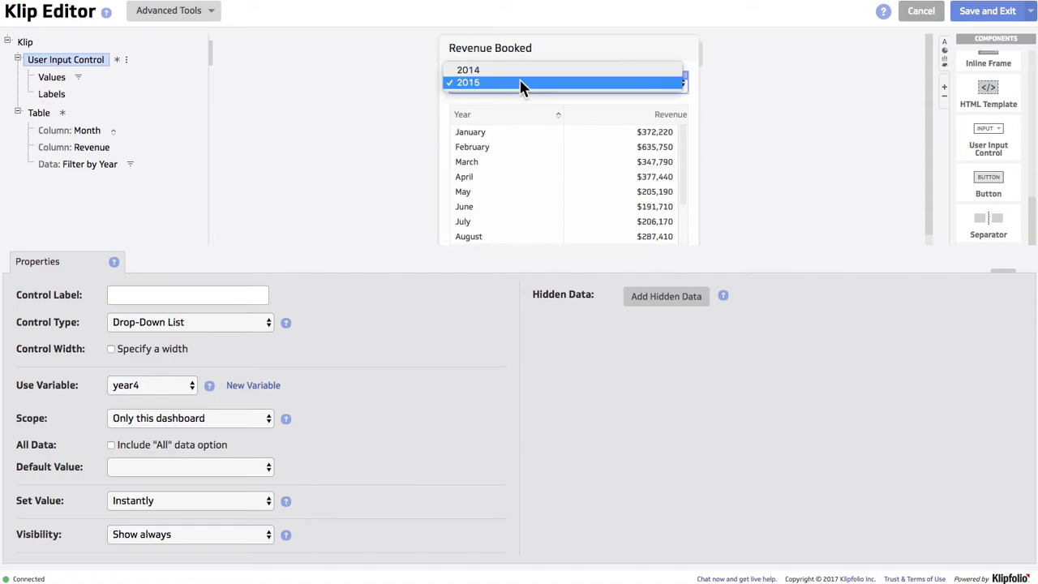
{"action": "left_click", "coordinate": [517, 71]}
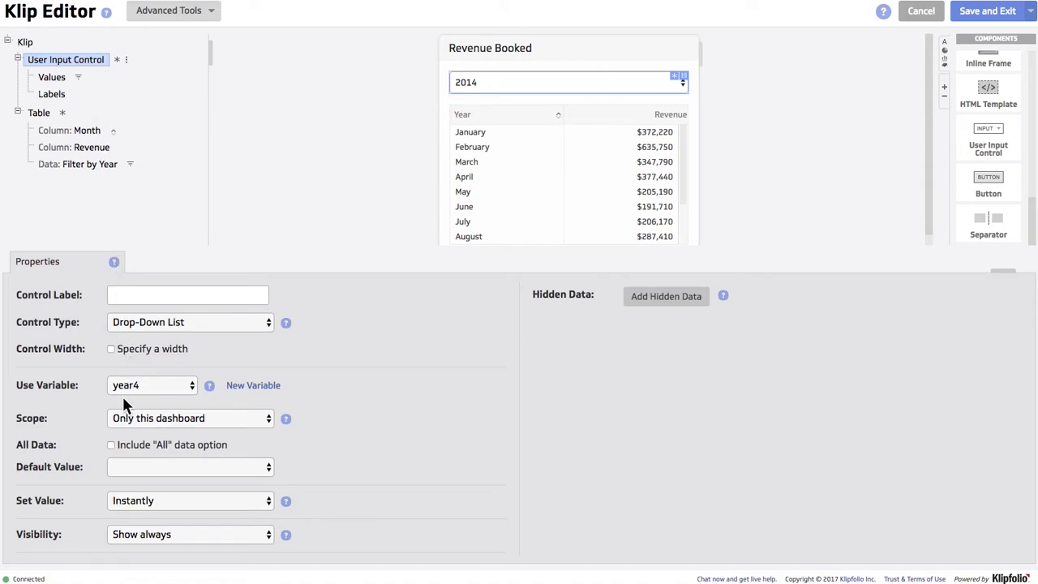
{"action": "left_click", "coordinate": [127, 445]}
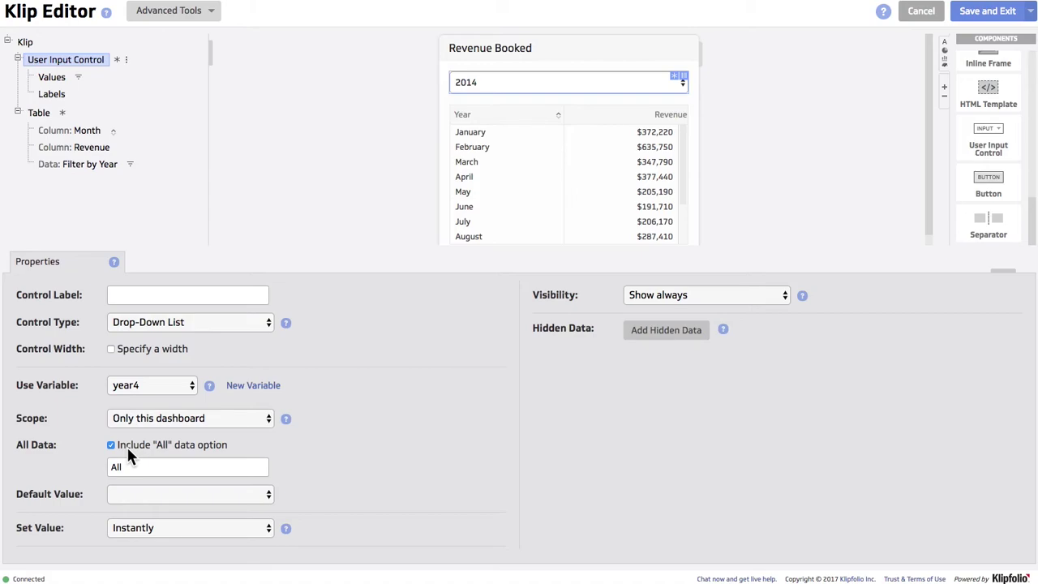
{"action": "left_click", "coordinate": [108, 167]}
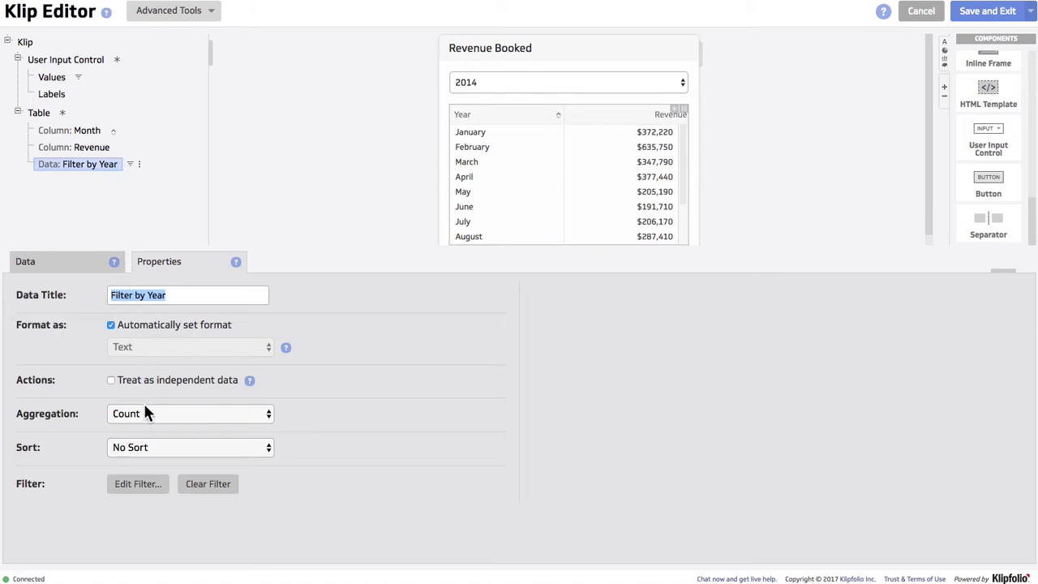
- Filter the Filter by Year data with a condition matching the year4 variable
{"action": "left_click", "coordinate": [141, 484]}
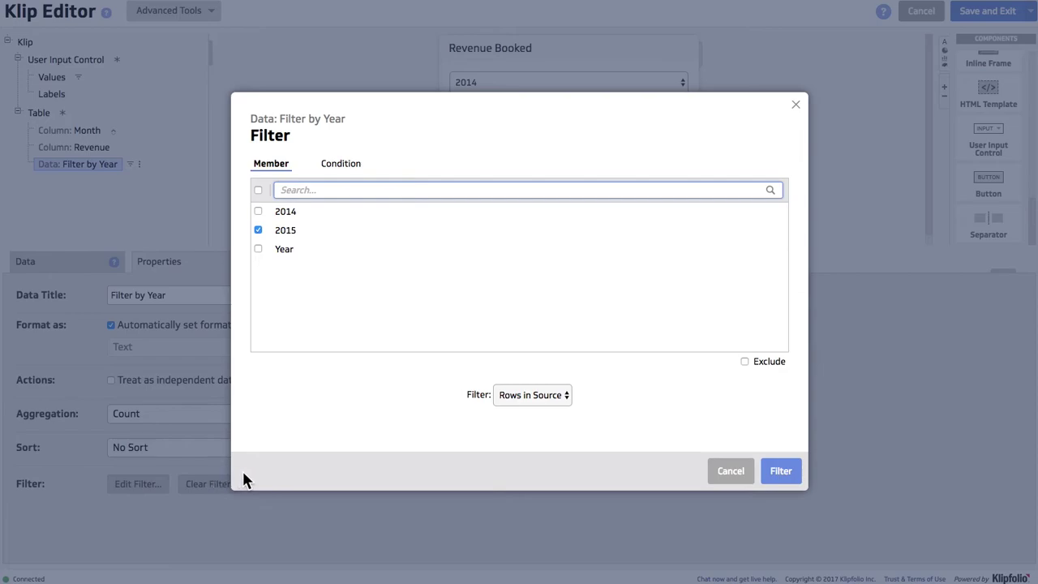
{"action": "left_click", "coordinate": [329, 170]}
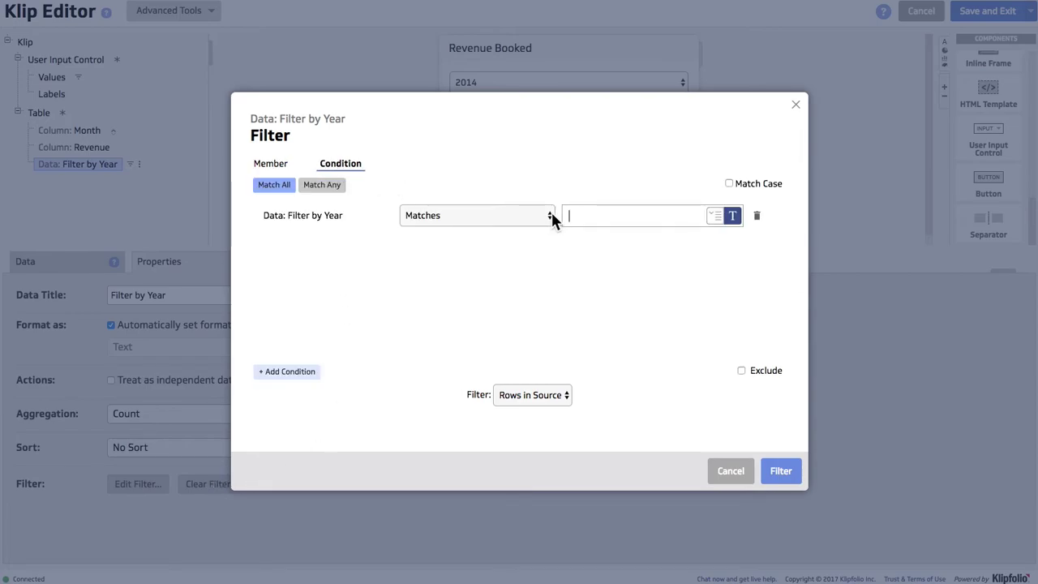
{"action": "left_click", "coordinate": [714, 217]}
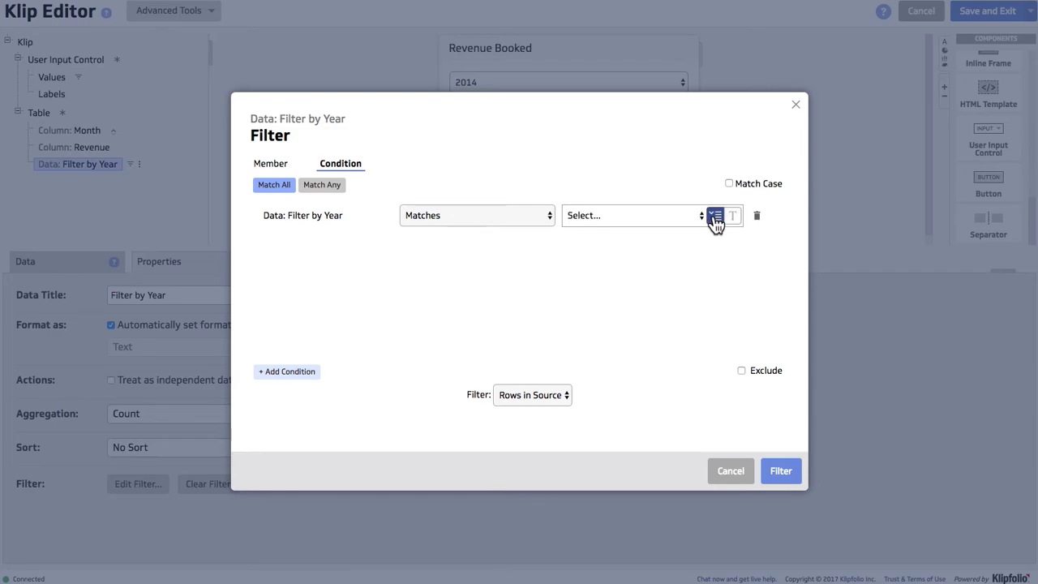
{"action": "left_click", "coordinate": [654, 215]}
{"action": "left_click", "coordinate": [597, 399]}
{"action": "left_click", "coordinate": [780, 470]}
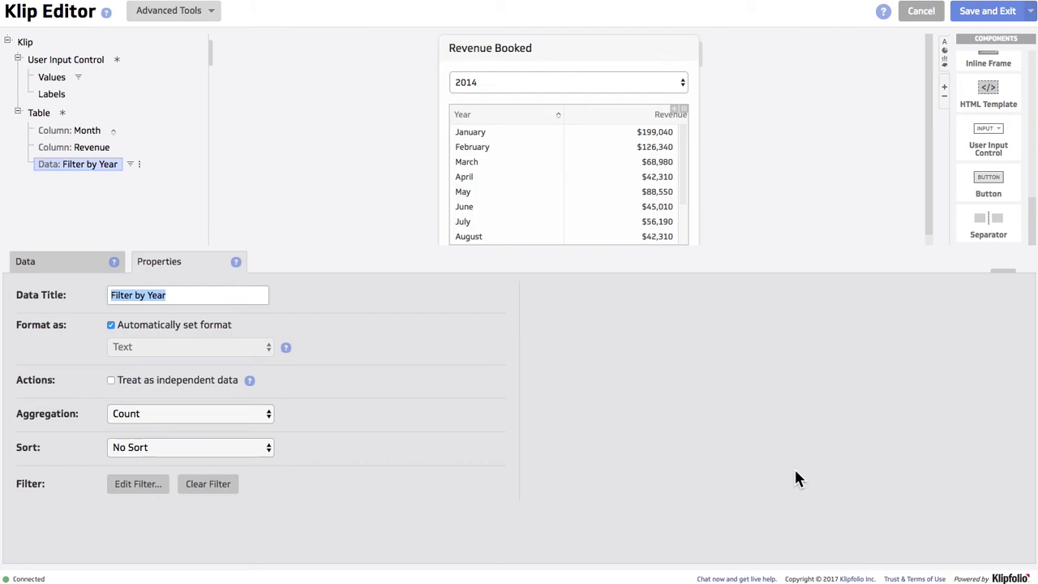
- Preview the klip's revenue for 2015, then for All years
{"action": "left_click", "coordinate": [595, 93]}
{"action": "left_click", "coordinate": [595, 94]}
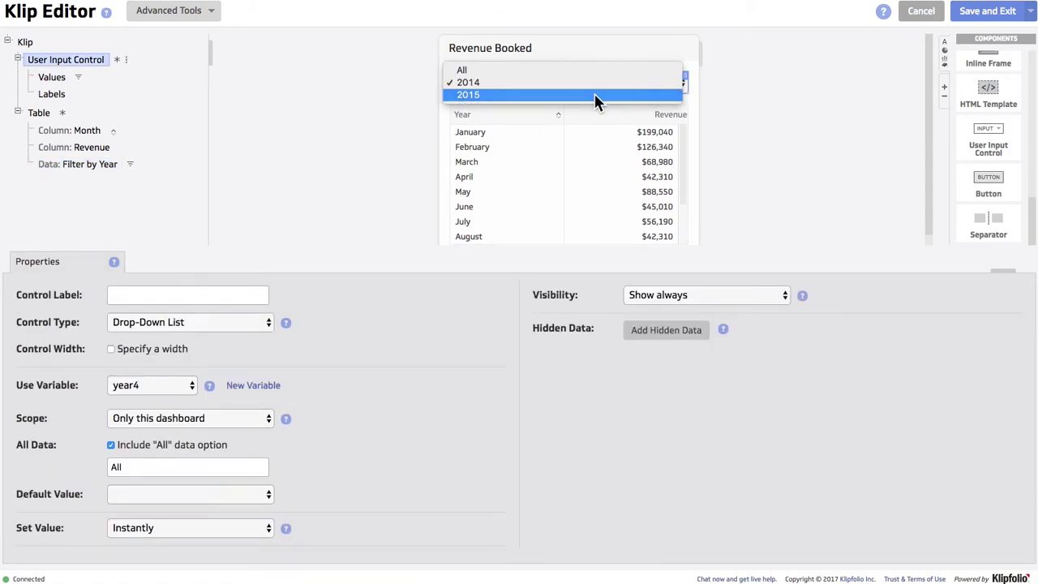
{"action": "left_click", "coordinate": [595, 94]}
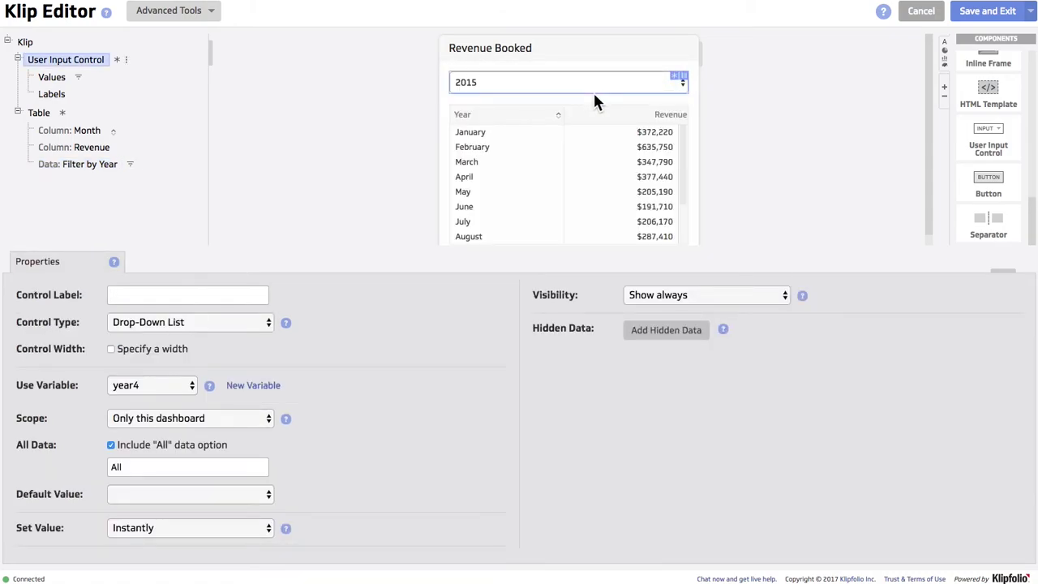
{"action": "left_click", "coordinate": [592, 81]}
{"action": "left_click", "coordinate": [590, 62]}
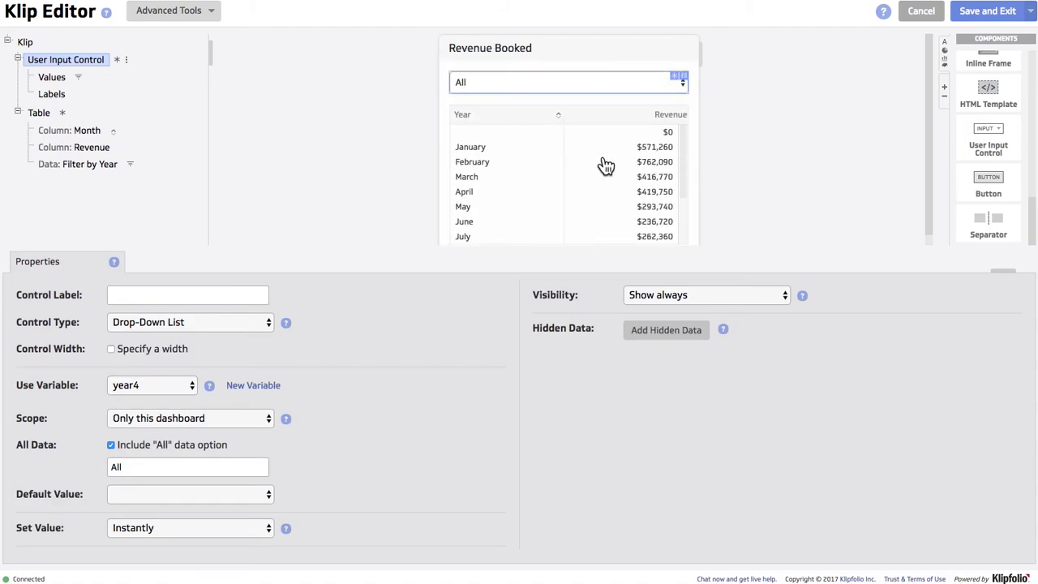
{"action": "scroll", "coordinate": [606, 165], "scroll_direction": "down", "scroll_amount": 3}
{"action": "scroll", "coordinate": [606, 167], "scroll_direction": "up", "scroll_amount": 4}
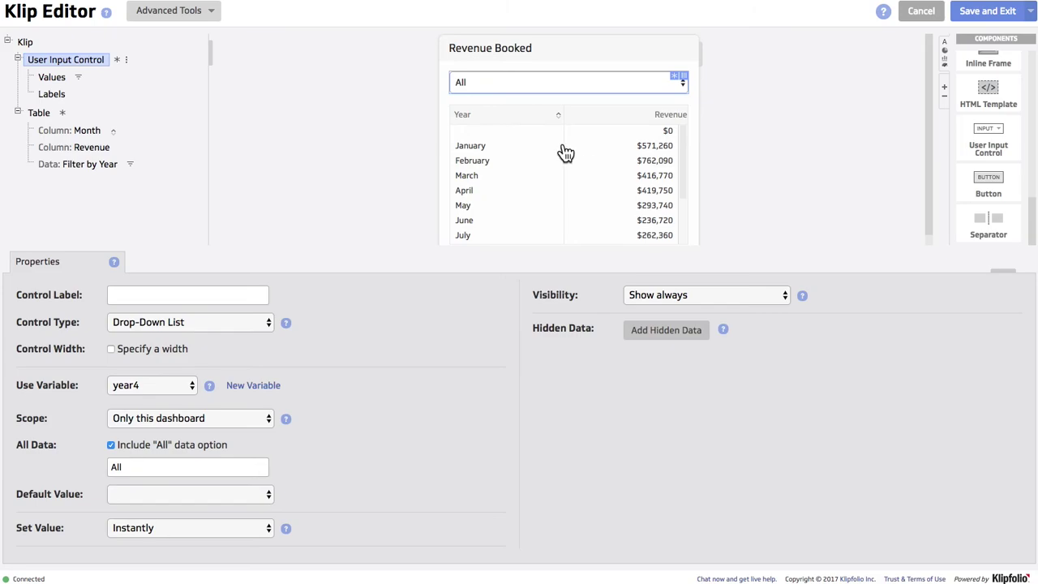
- Filter the Month column to exclude [Blank] entries, removing the empty $0 row
{"action": "left_click", "coordinate": [511, 121]}
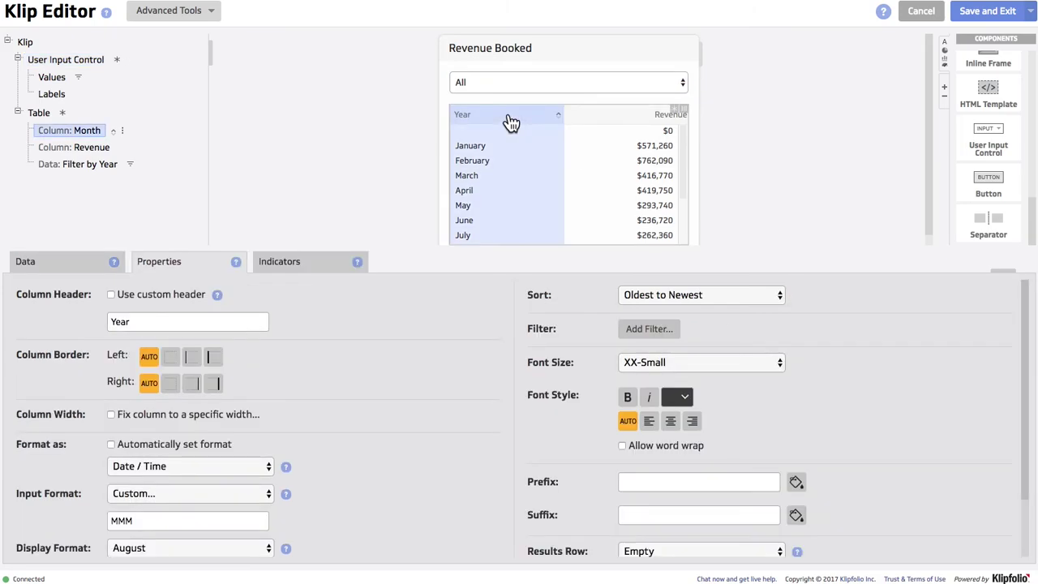
{"action": "left_click", "coordinate": [122, 132]}
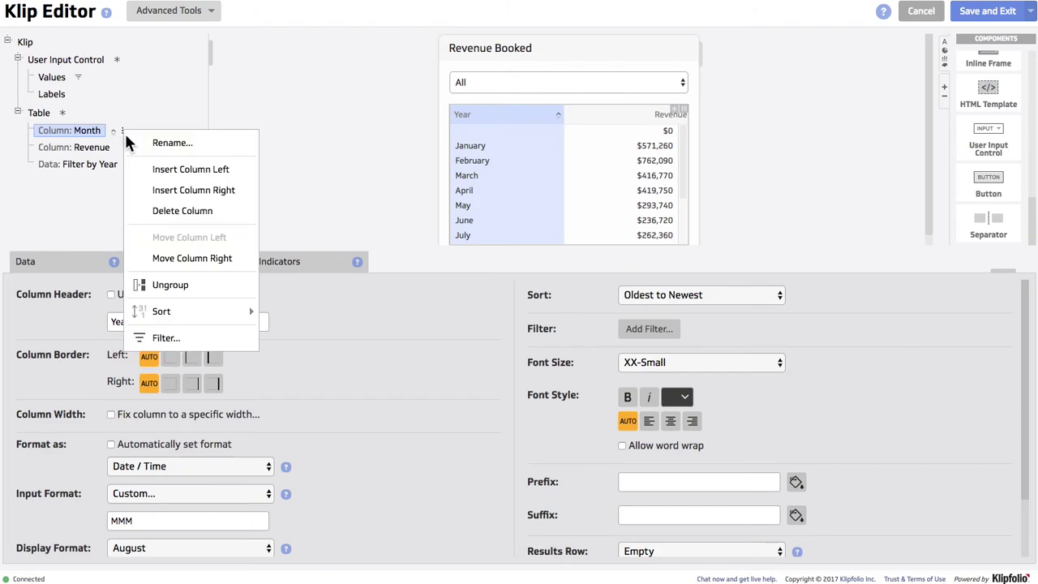
{"action": "left_click", "coordinate": [185, 339]}
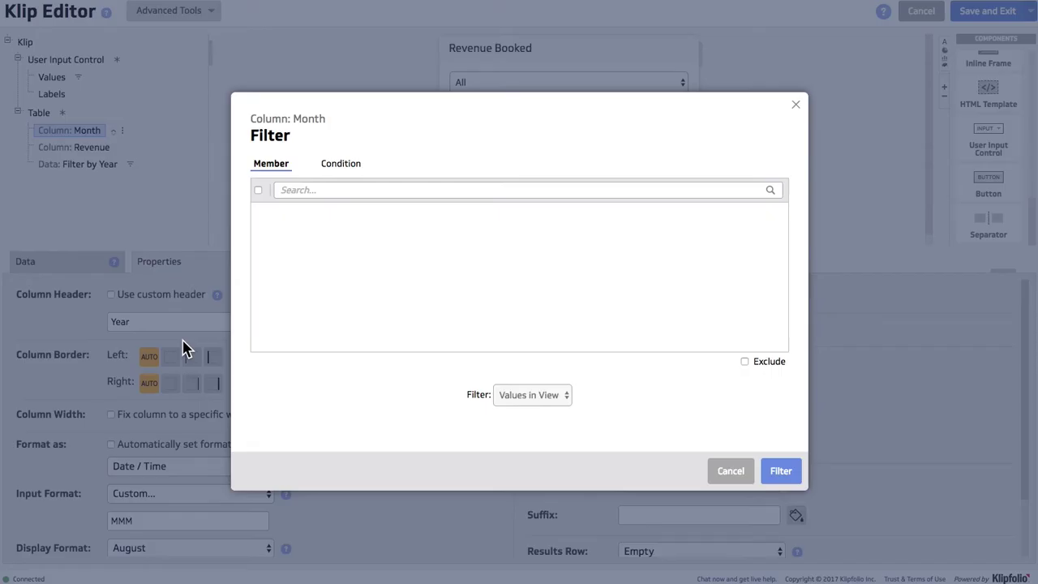
{"action": "left_click", "coordinate": [257, 190]}
{"action": "left_click", "coordinate": [258, 211]}
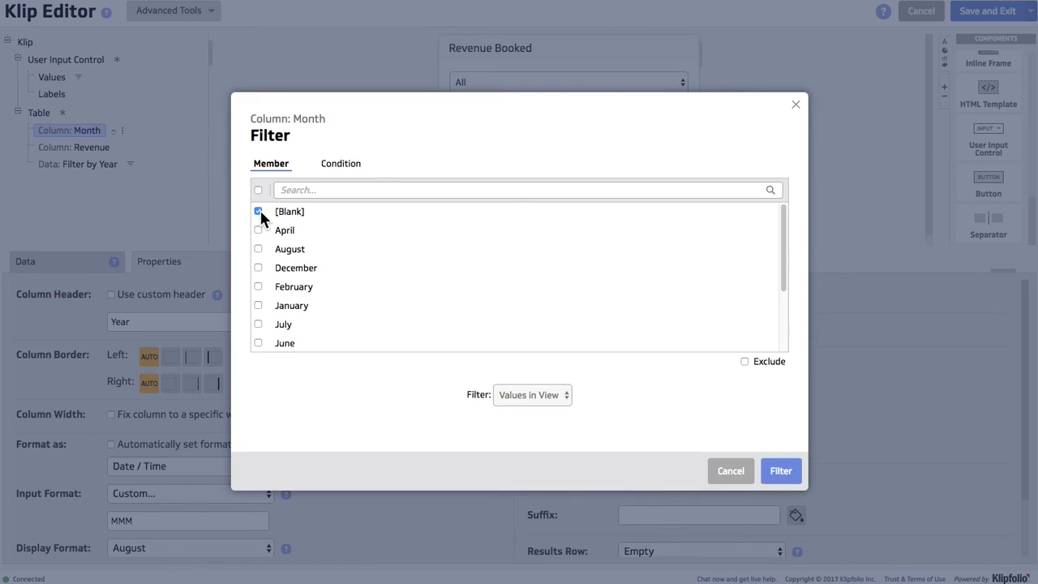
{"action": "left_click", "coordinate": [765, 363]}
{"action": "left_click", "coordinate": [779, 470]}
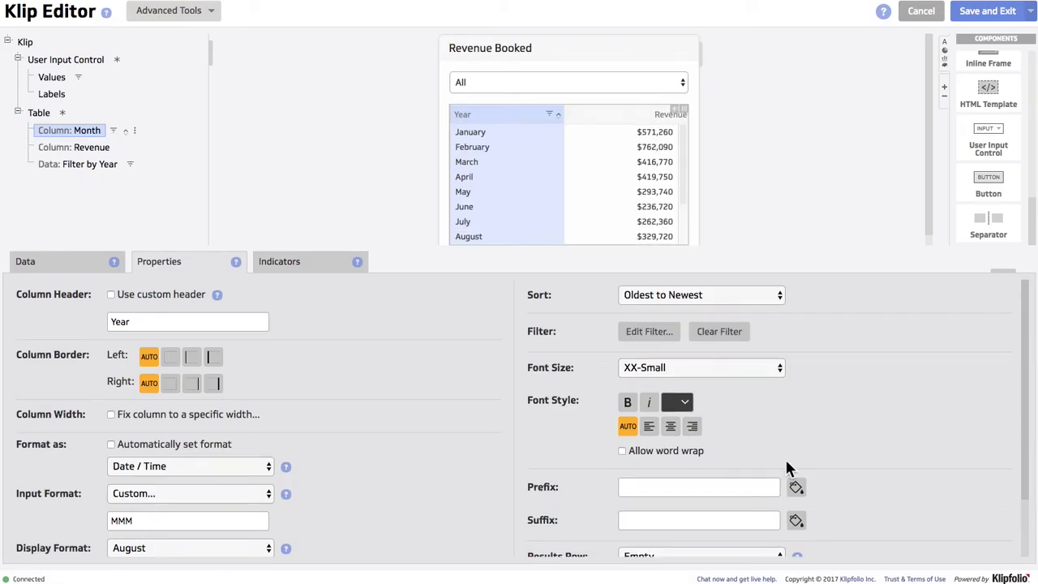
{"action": "mouse_move", "coordinate": [688, 154]}
{"action": "left_mouse_down"}
{"action": "mouse_move", "coordinate": [680, 204]}
{"action": "mouse_move", "coordinate": [686, 152]}
{"action": "left_mouse_up"}
- Save the klip and, on the dashboard, choose 2014 to show January at $199,040
{"action": "left_click", "coordinate": [691, 132]}
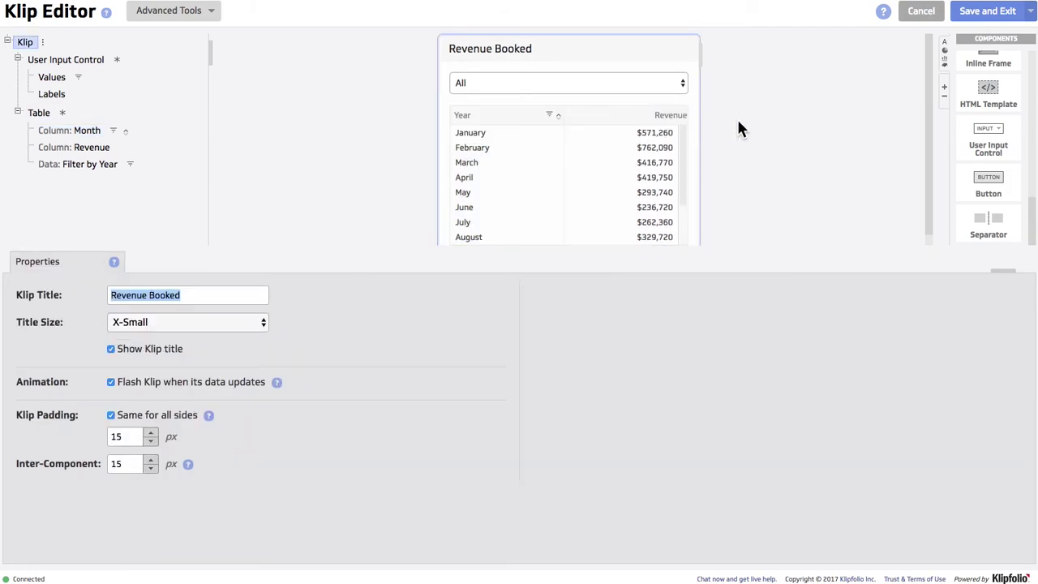
{"action": "left_click", "coordinate": [758, 130]}
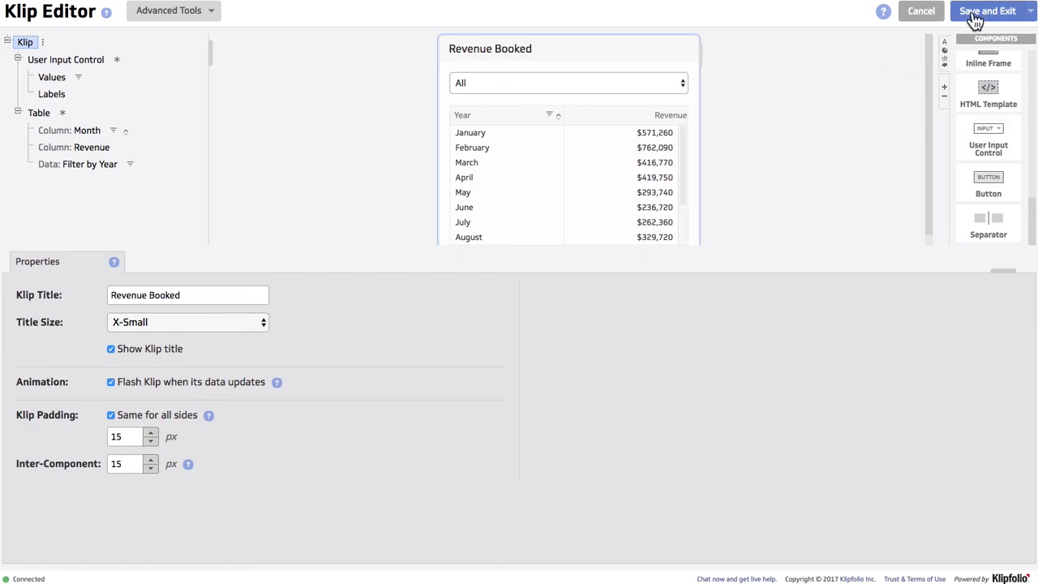
{"action": "left_click", "coordinate": [977, 14]}
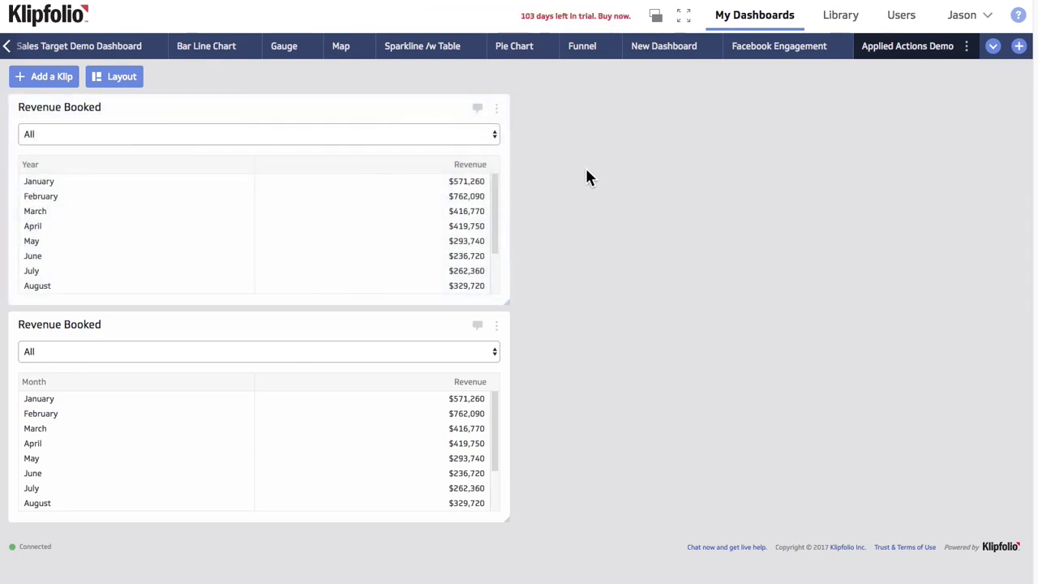
{"action": "left_click", "coordinate": [442, 135]}
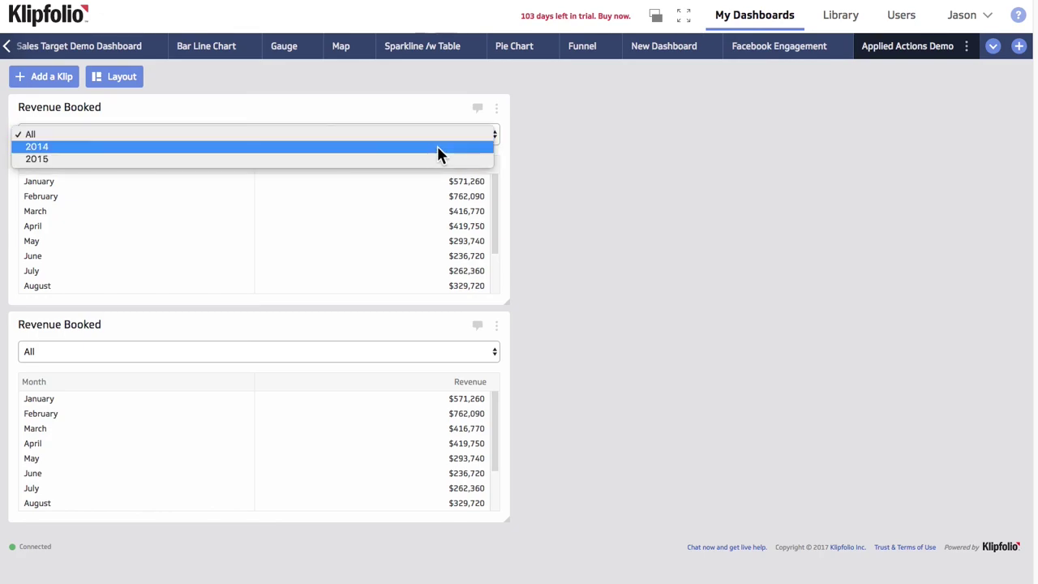
{"action": "left_click", "coordinate": [437, 146]}
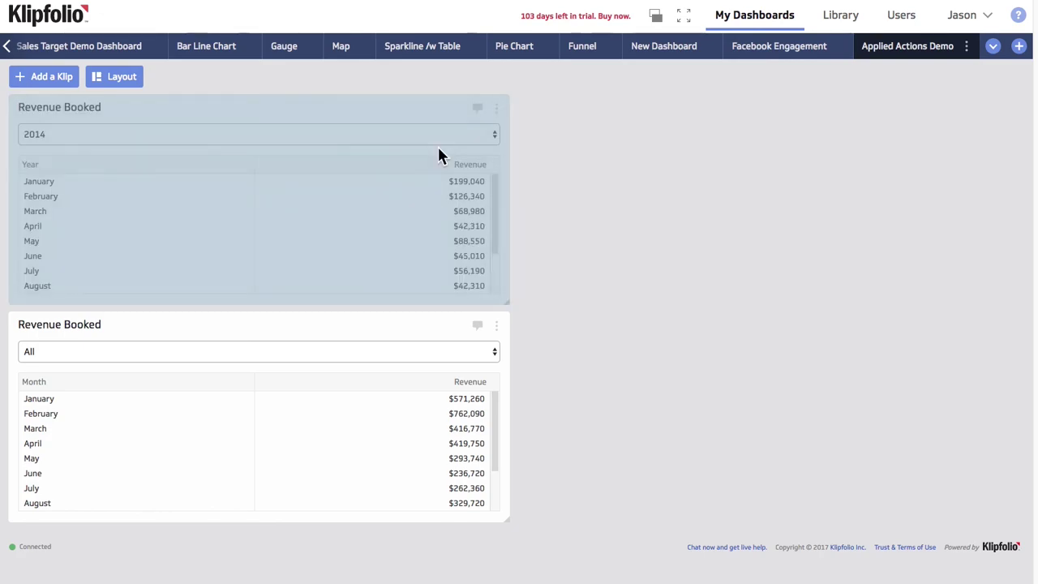